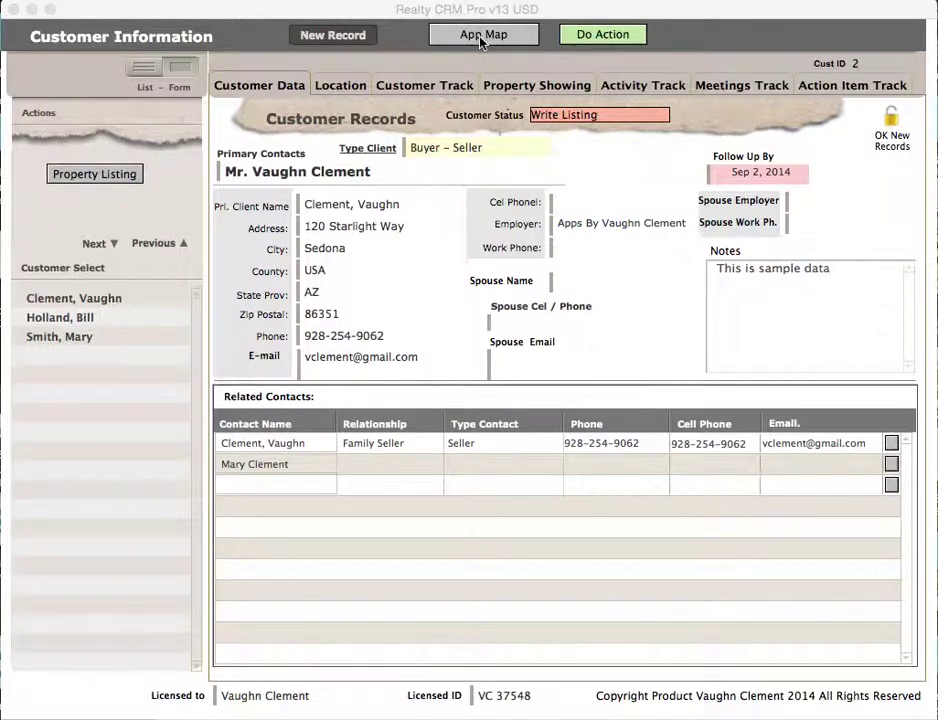
Open the App Map popover from the Customer Information screen.
click(482, 40)
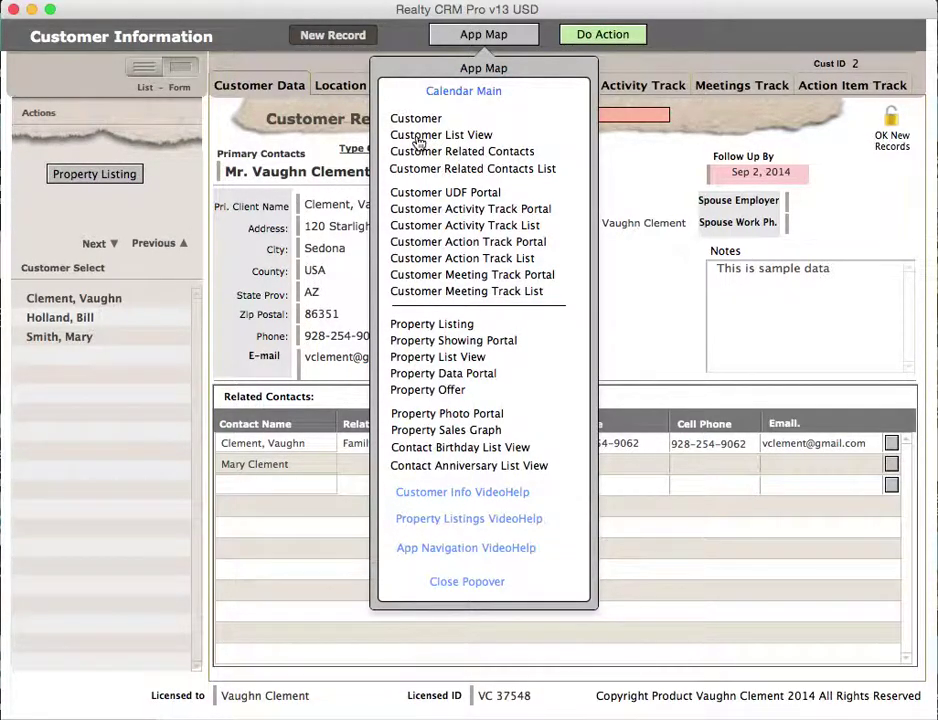
Switch to Customer List View and show the Do Action list of find and navigation actions.
click(418, 138)
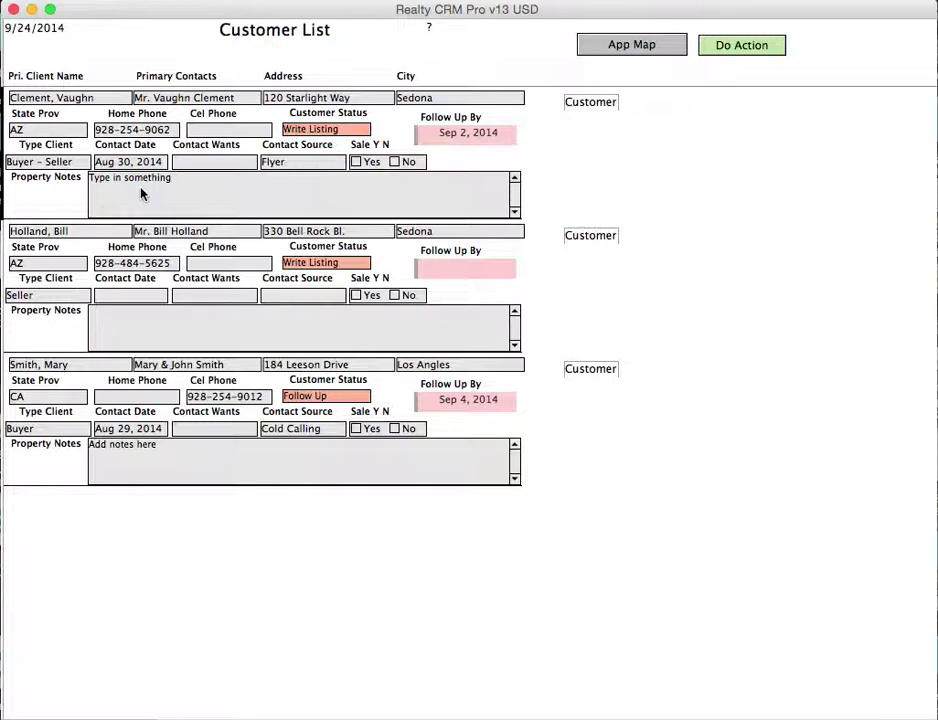
click(727, 50)
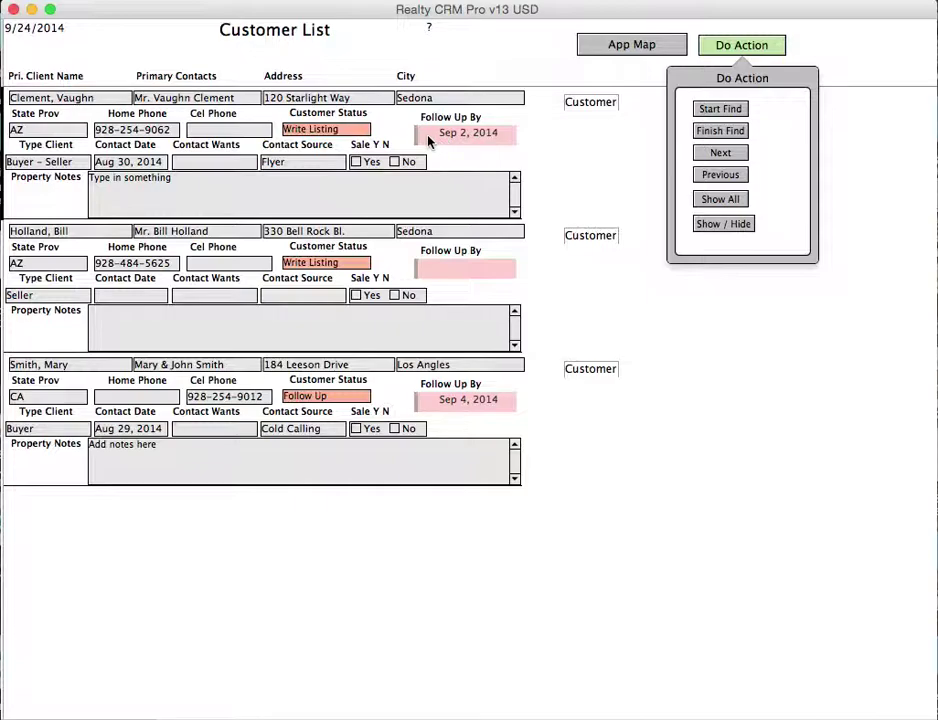
Start a find and edit the Follow Up By criterion with >= and <= operators.
click(428, 140)
click(451, 138)
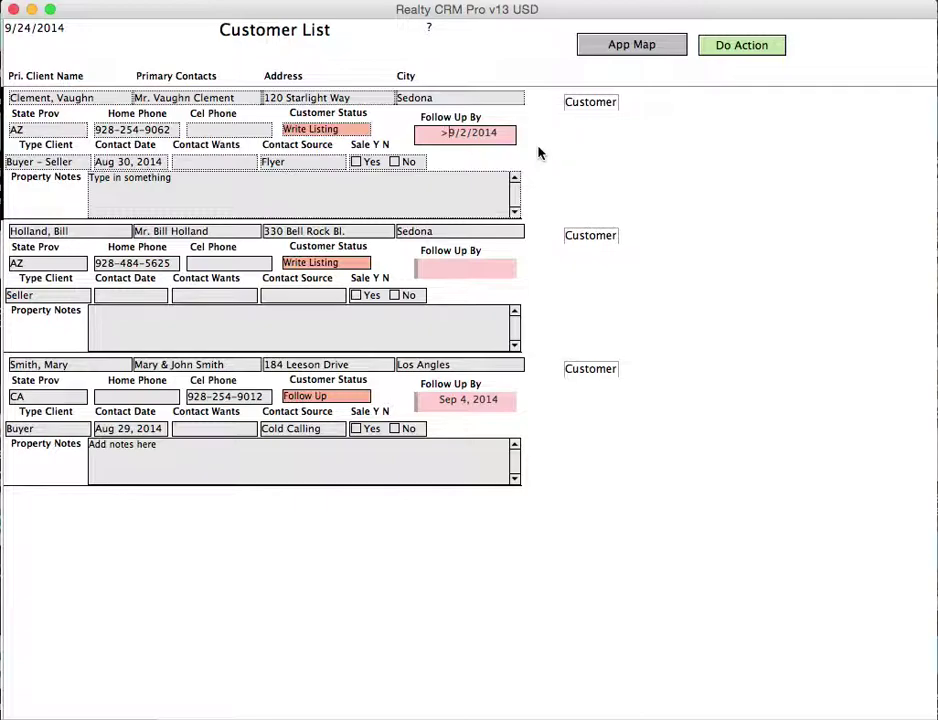
text(=)
click(505, 134)
text(<=)
key(BackSpace)
key(BackSpace)
key(BackSpace)
key(BackSpace)
click(538, 149)
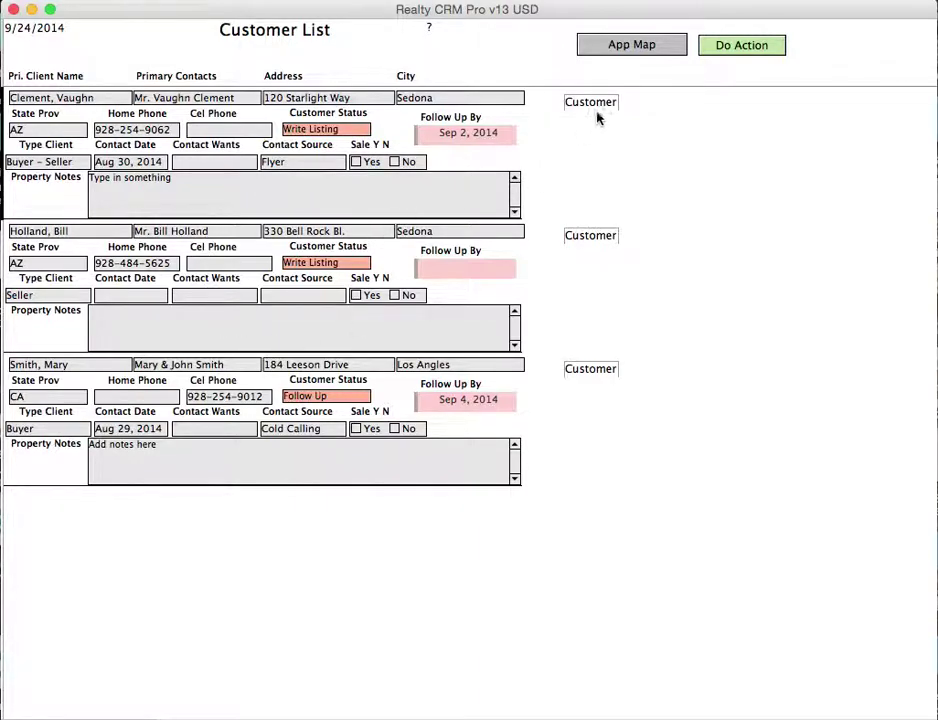
View Customer Related Contacts, then the Customer Related Contacts List with birthdays and anniversaries.
click(636, 47)
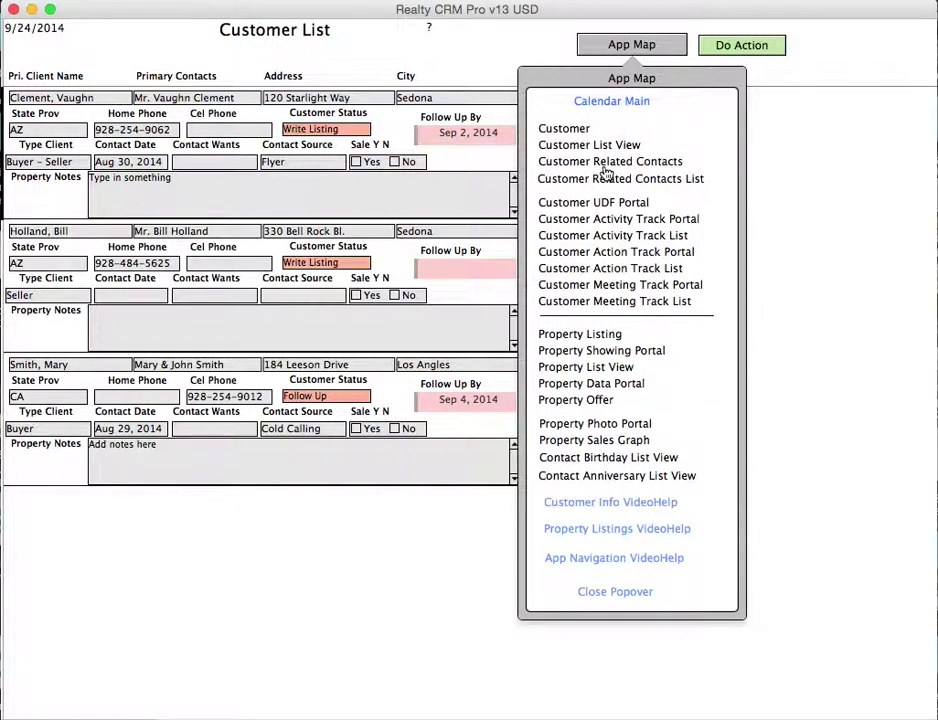
click(604, 165)
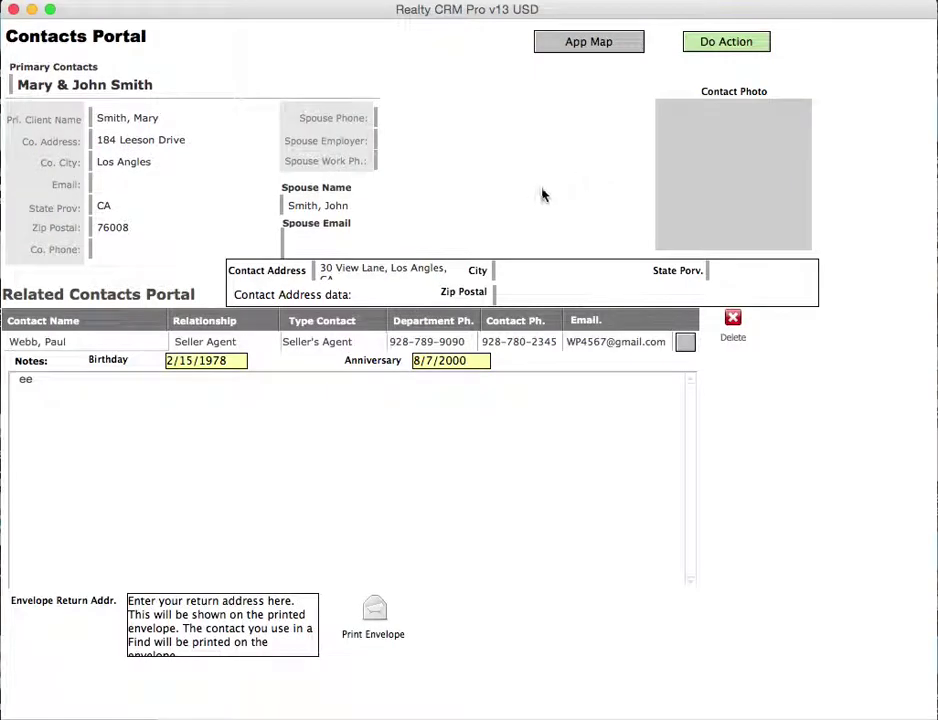
click(581, 46)
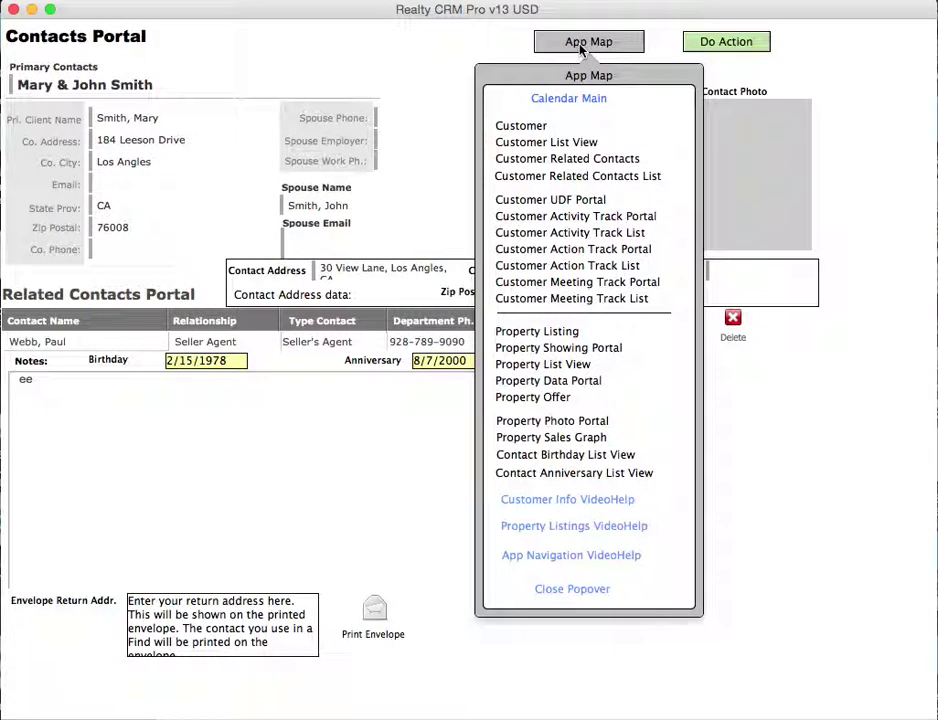
click(561, 181)
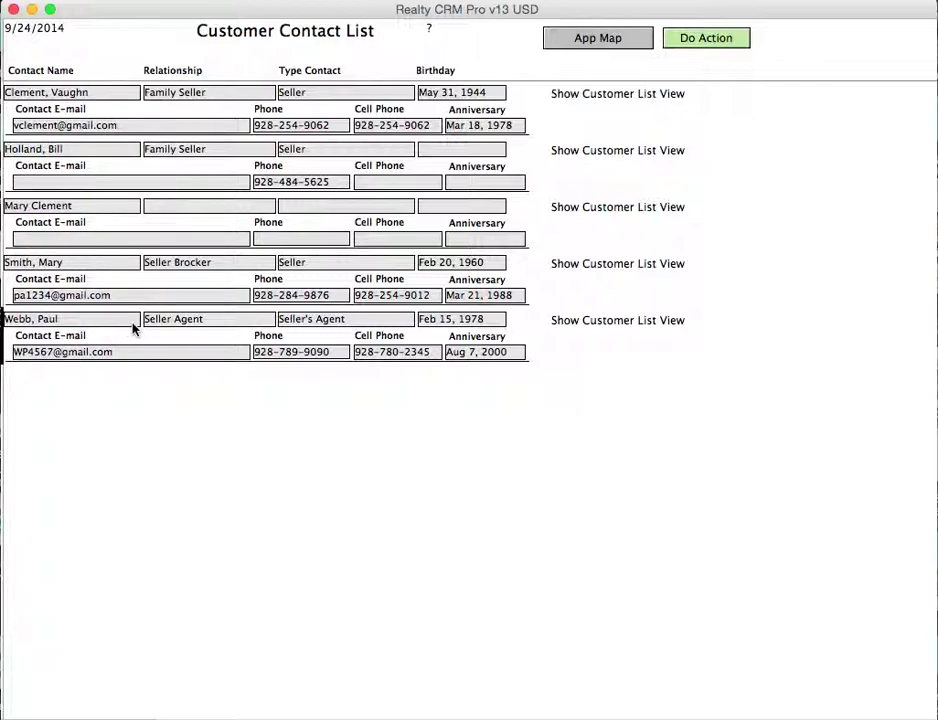
Go to the Customer UDF Portal layout and bring the App Map up over it.
click(600, 46)
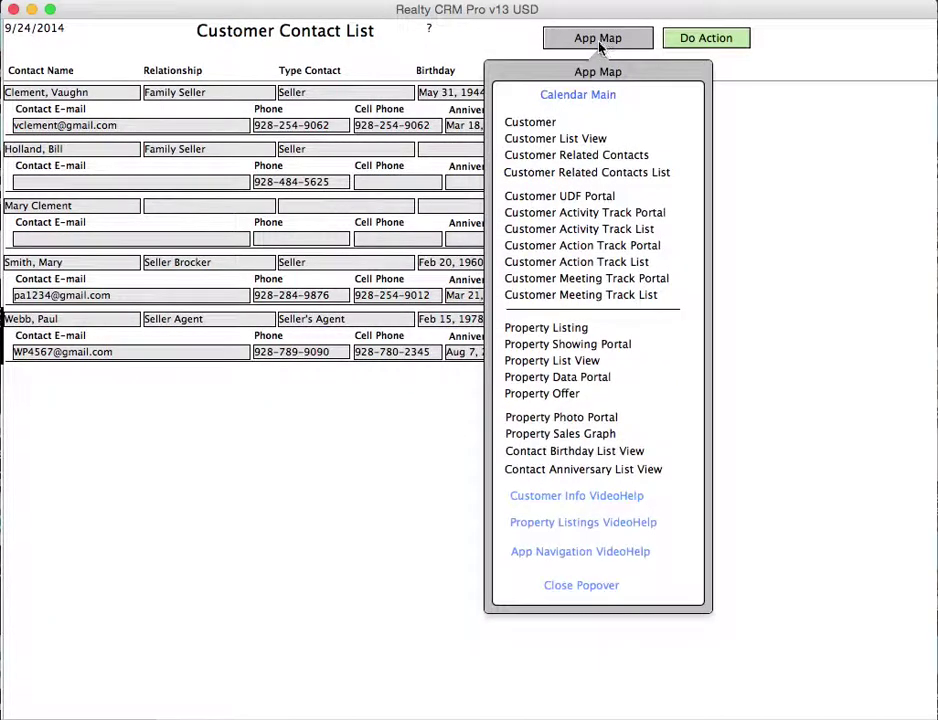
click(575, 199)
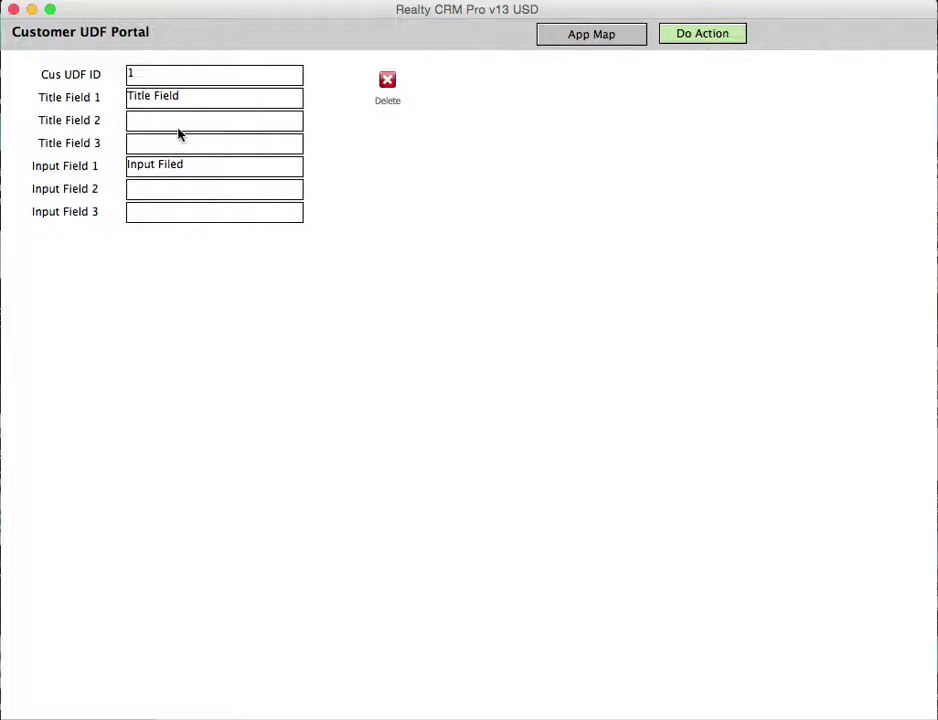
click(591, 40)
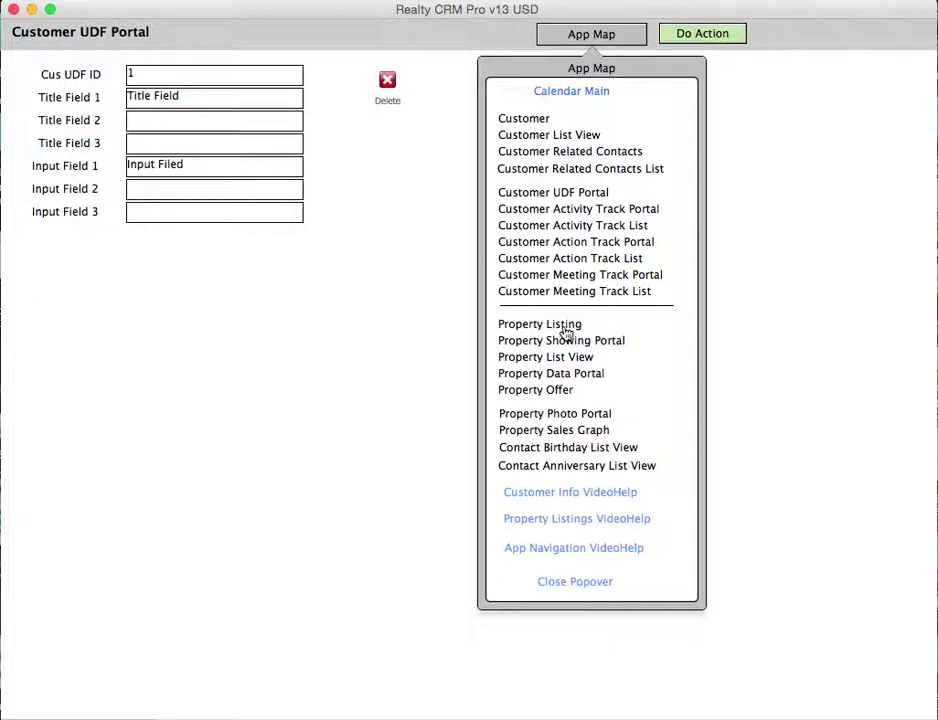
View Property Listing, then the Property Showing Portal for the 256 Rain Trail showing.
click(564, 328)
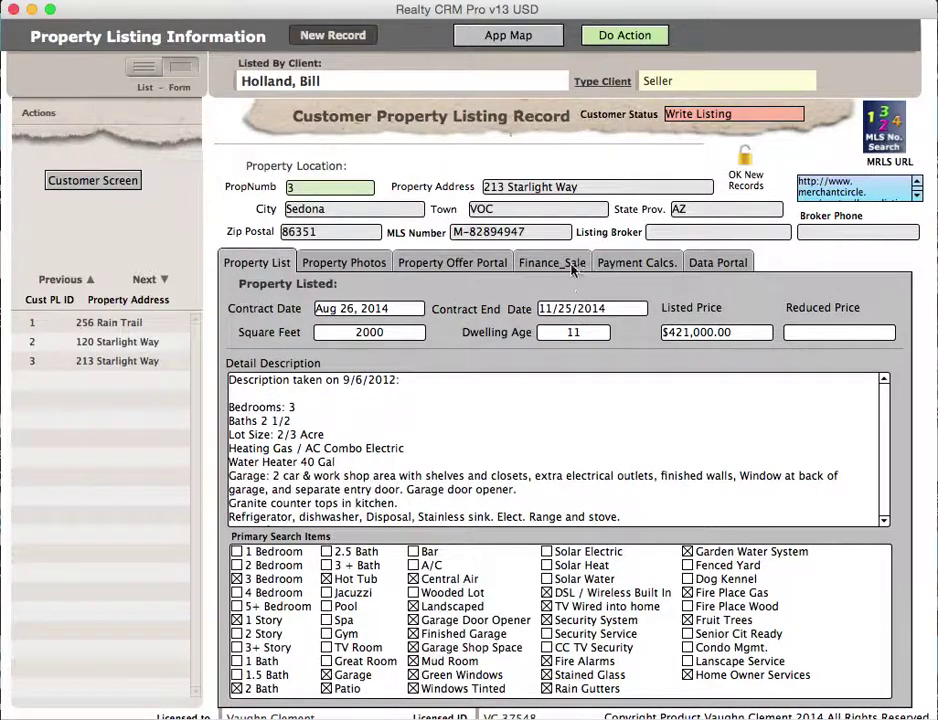
click(505, 41)
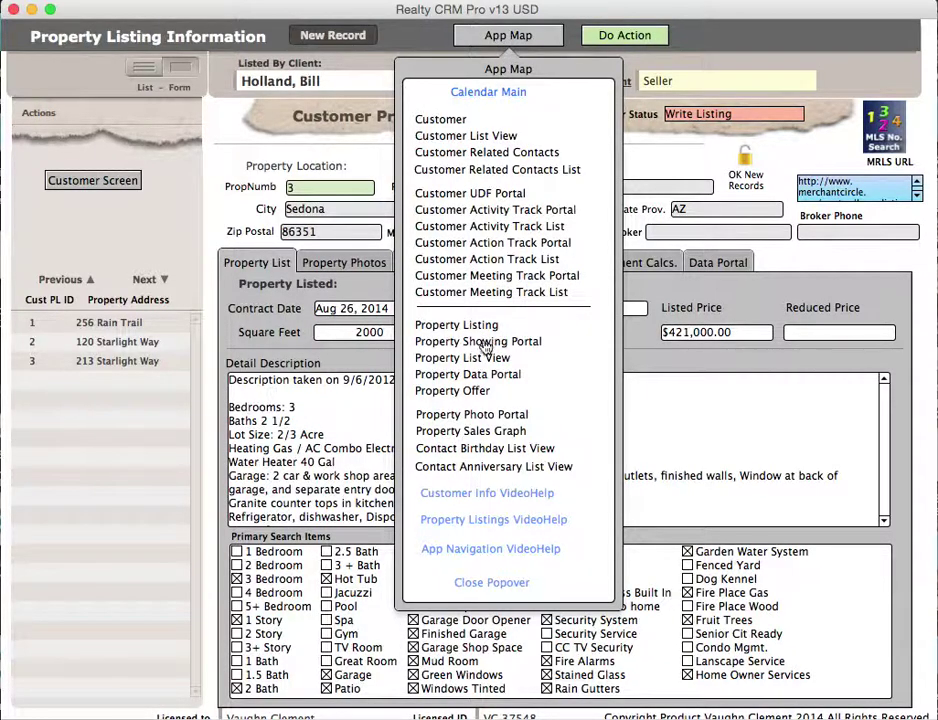
click(486, 342)
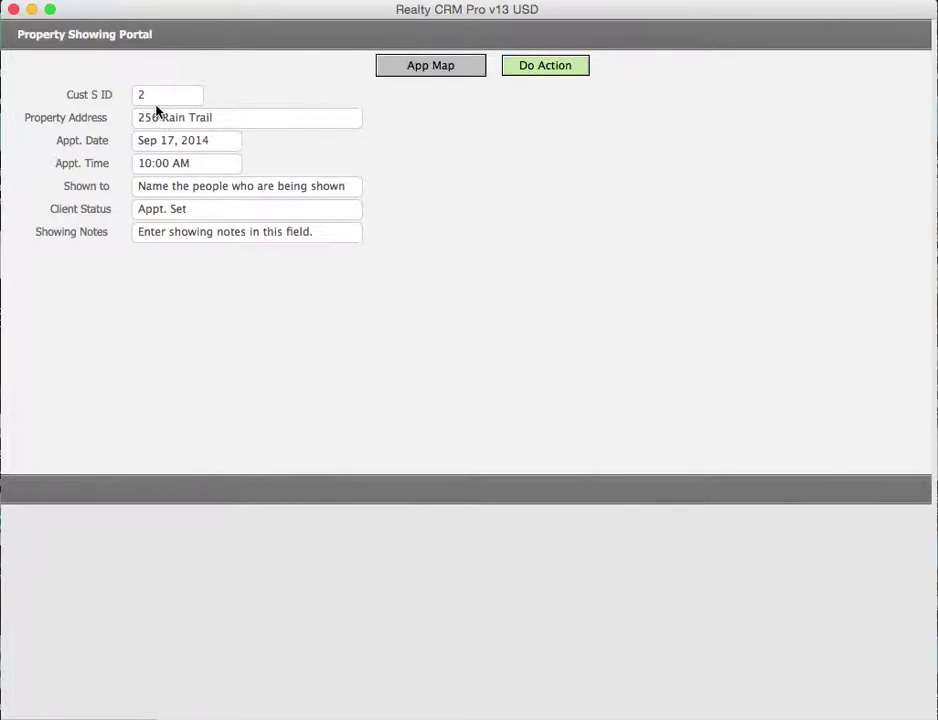
Switch to Property List View showing 120 Starlight Way, 213 Starlight Way and 256 Rain Trail.
click(435, 69)
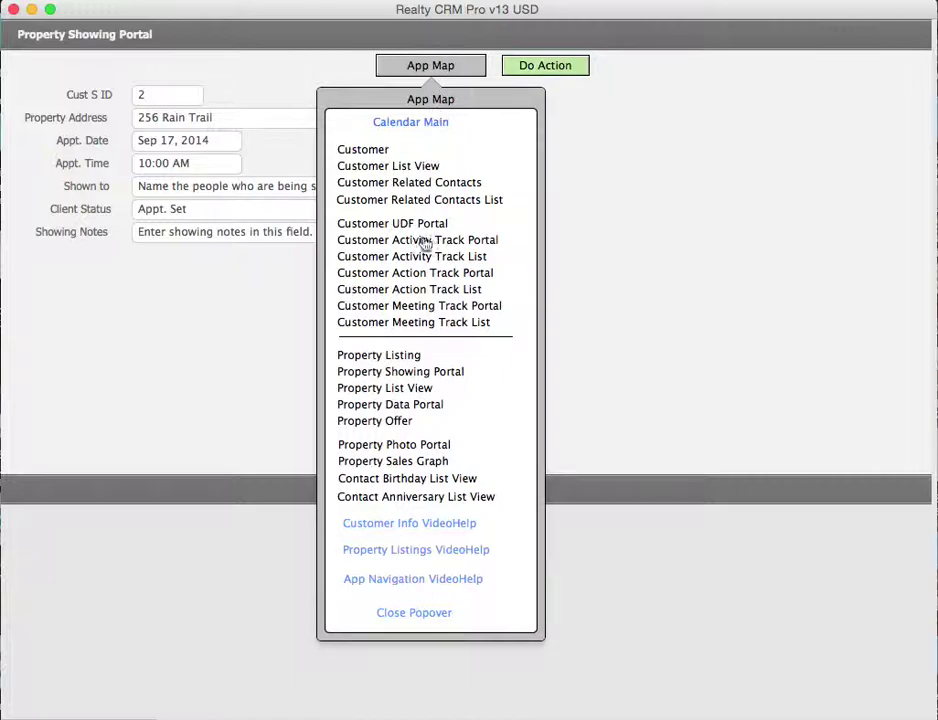
click(404, 389)
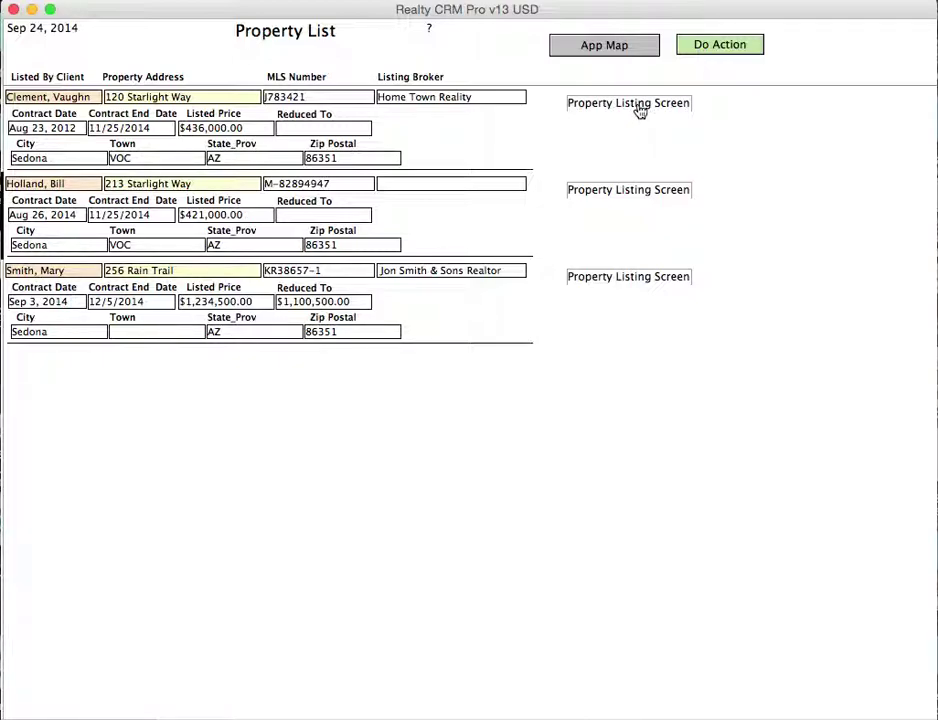
Show the App Map of layouts over the three-listing Property List.
click(607, 46)
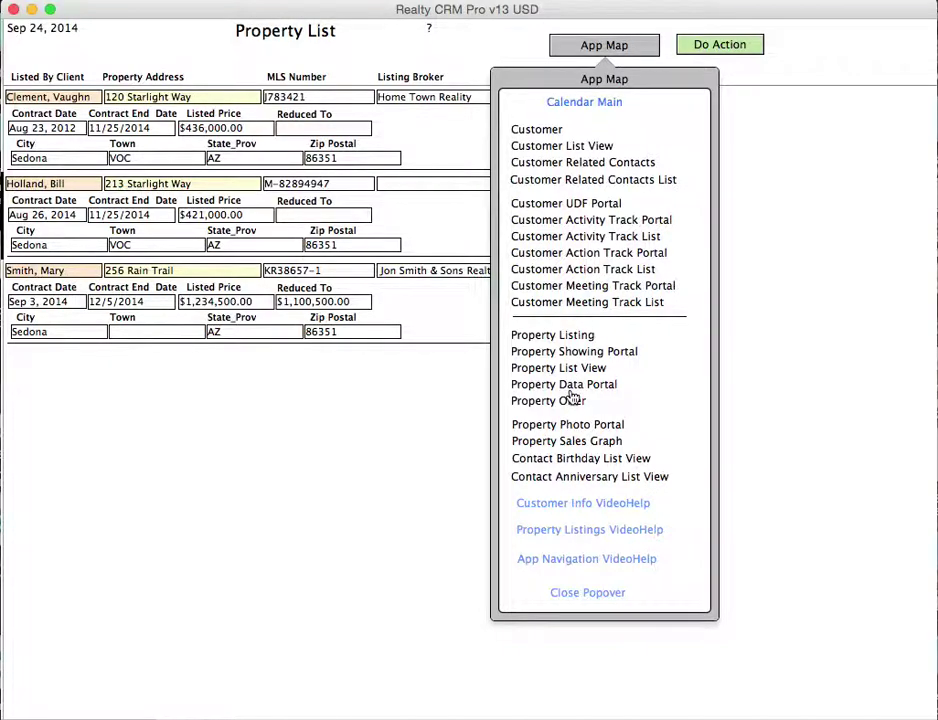
View the Property Data Portal for PropD ID 3 and show its Do Action list.
click(566, 385)
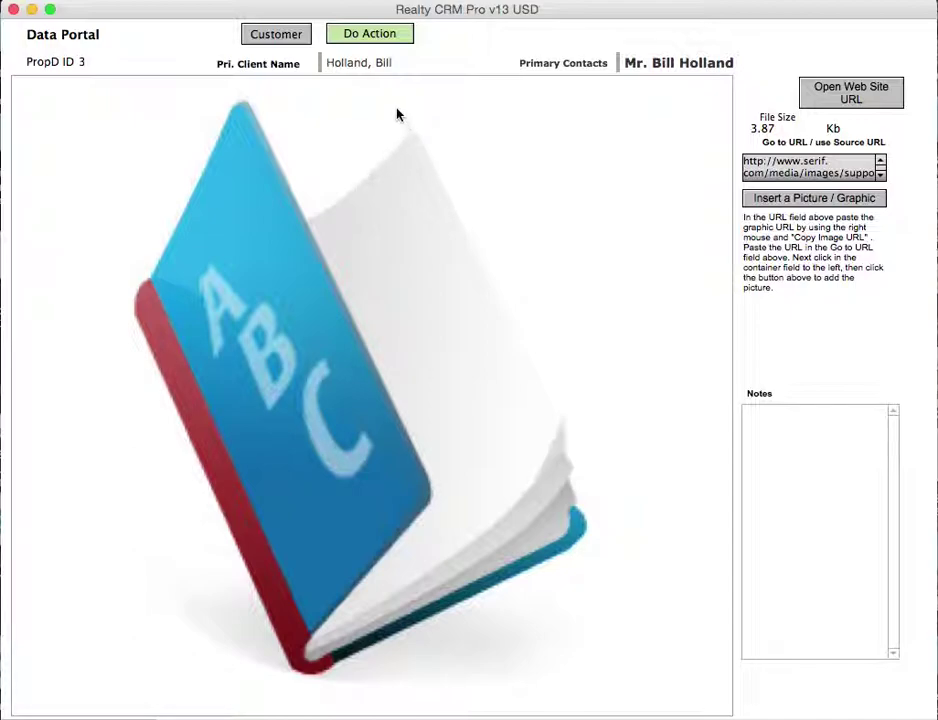
click(370, 35)
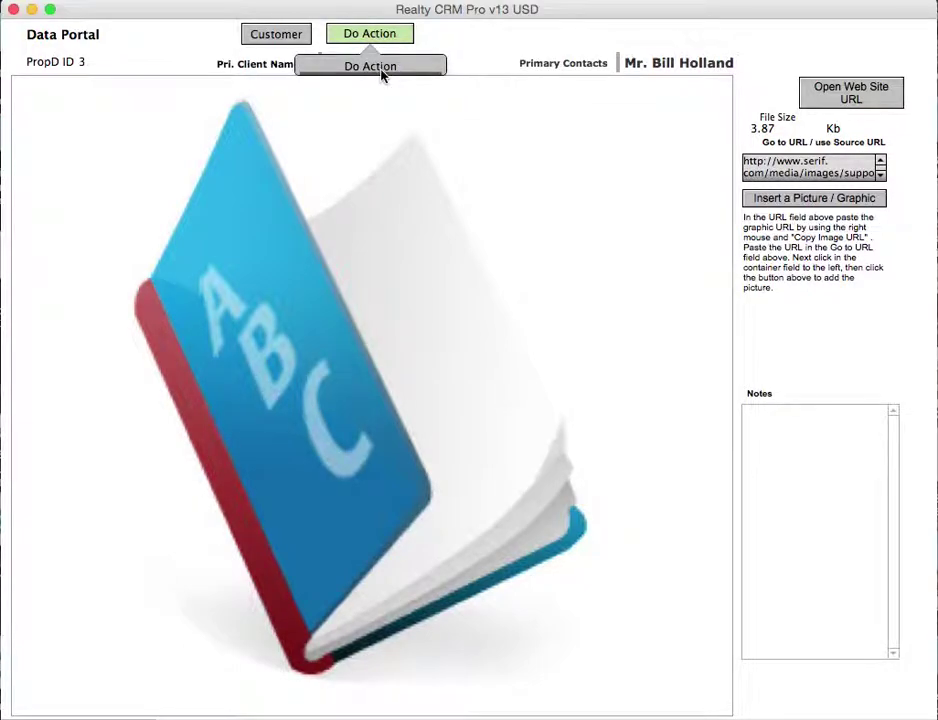
Jump to Customer Information, then view Property Offer ($412,000 offer, $418,000 counter) and reopen the map.
click(292, 38)
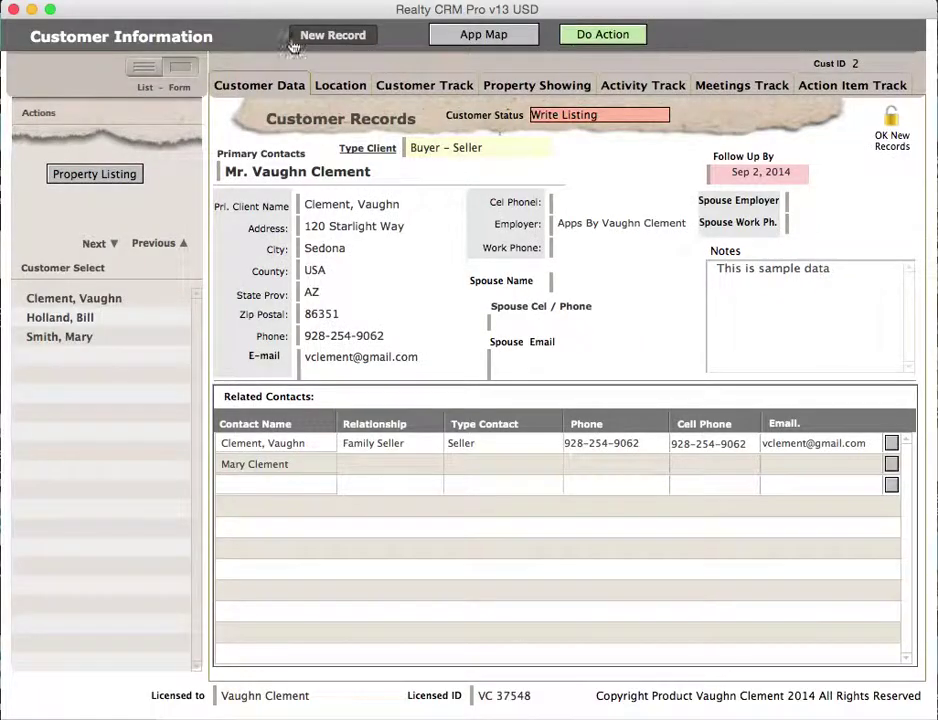
click(470, 36)
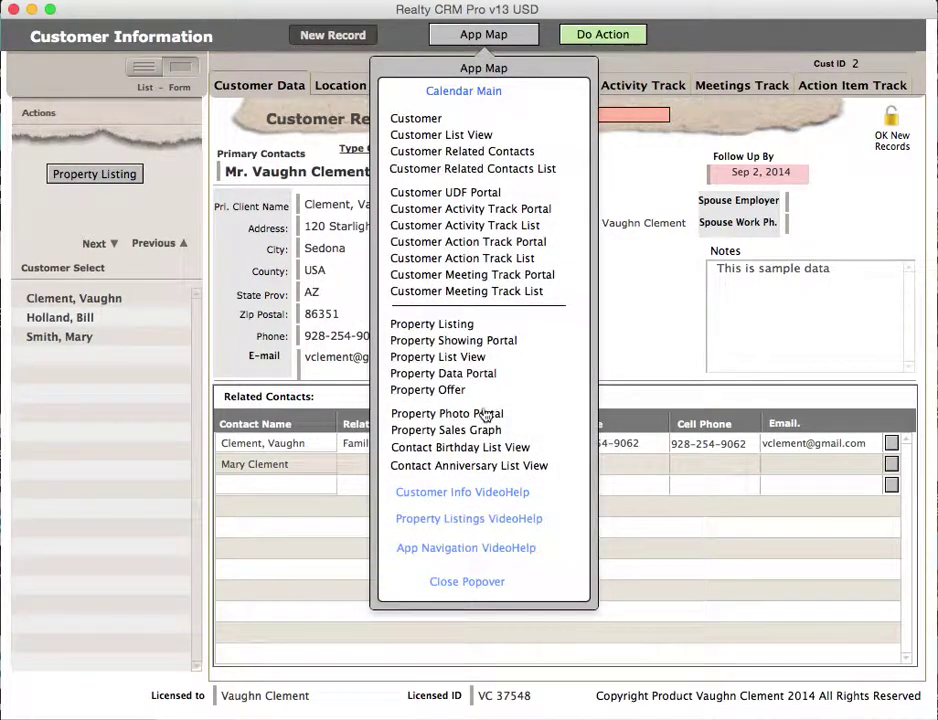
click(458, 391)
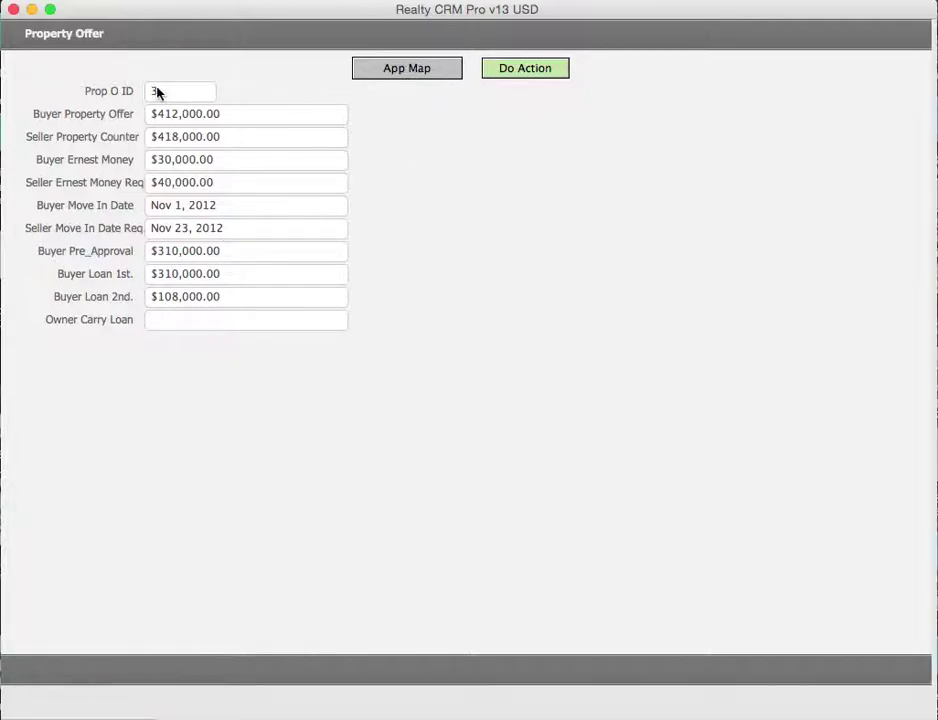
click(400, 70)
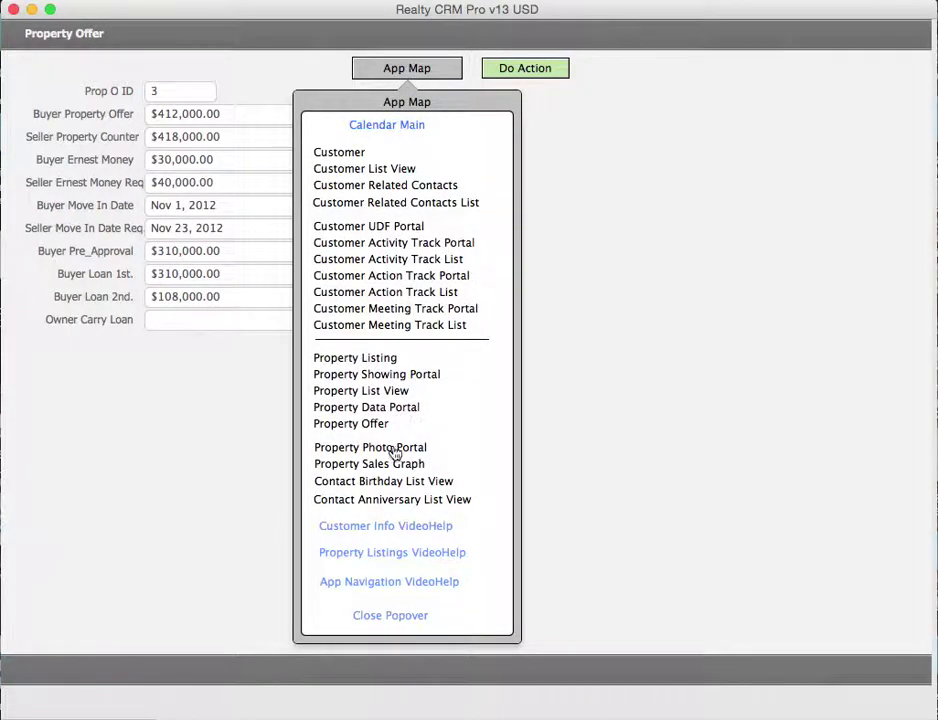
Switch to the Property Photo Portal with its Street View and Front Entry photos, then reopen the App Map.
click(324, 454)
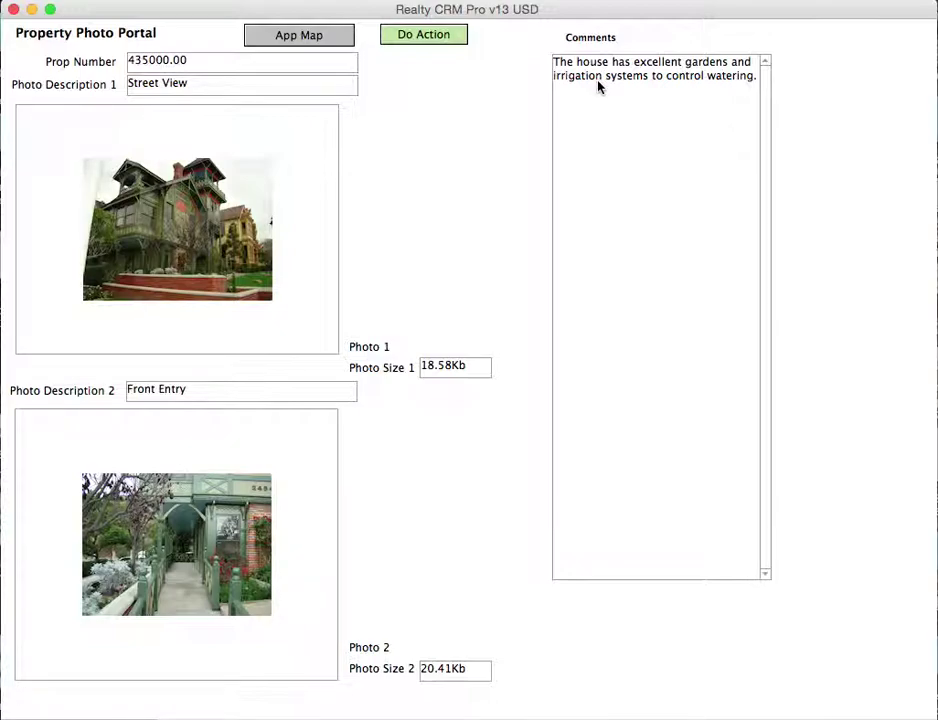
click(275, 39)
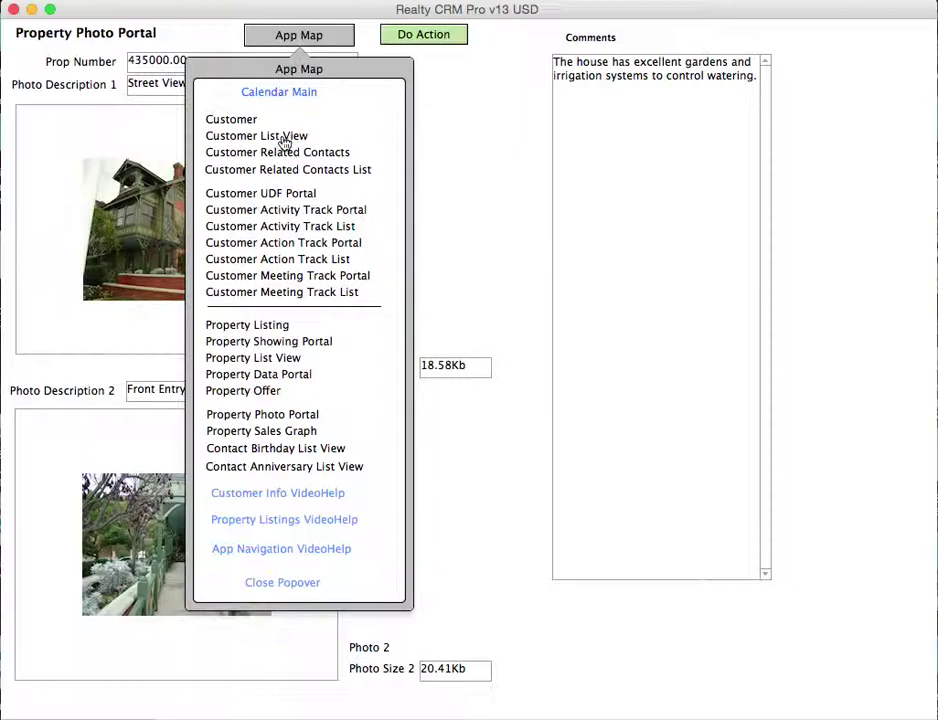
Show the Real Estate Sales By Month graph, check its Do Action menu, then reopen the App Map.
click(272, 435)
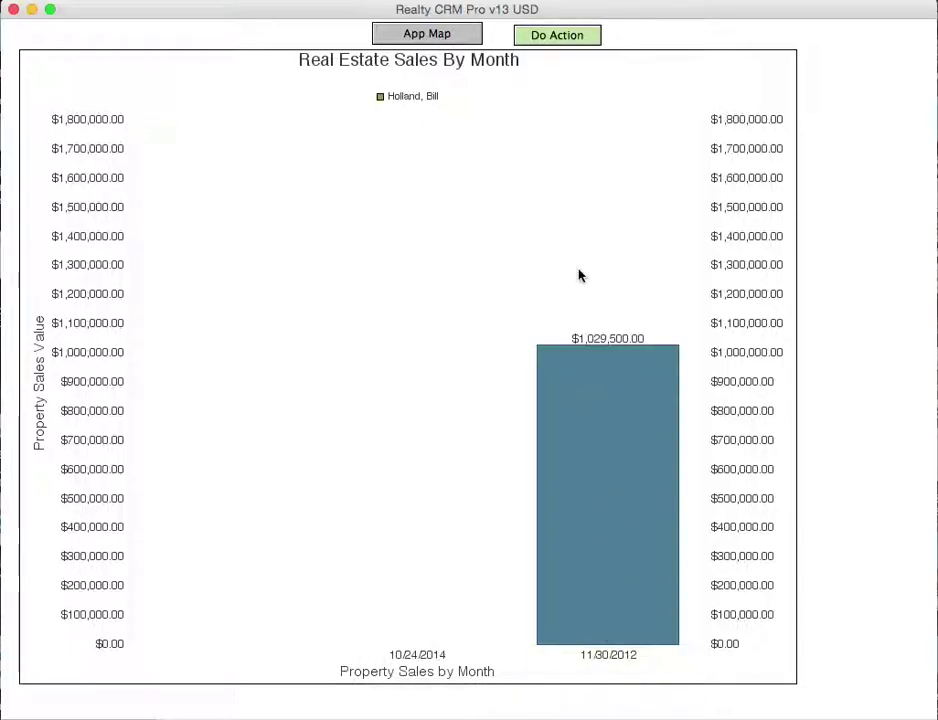
click(549, 40)
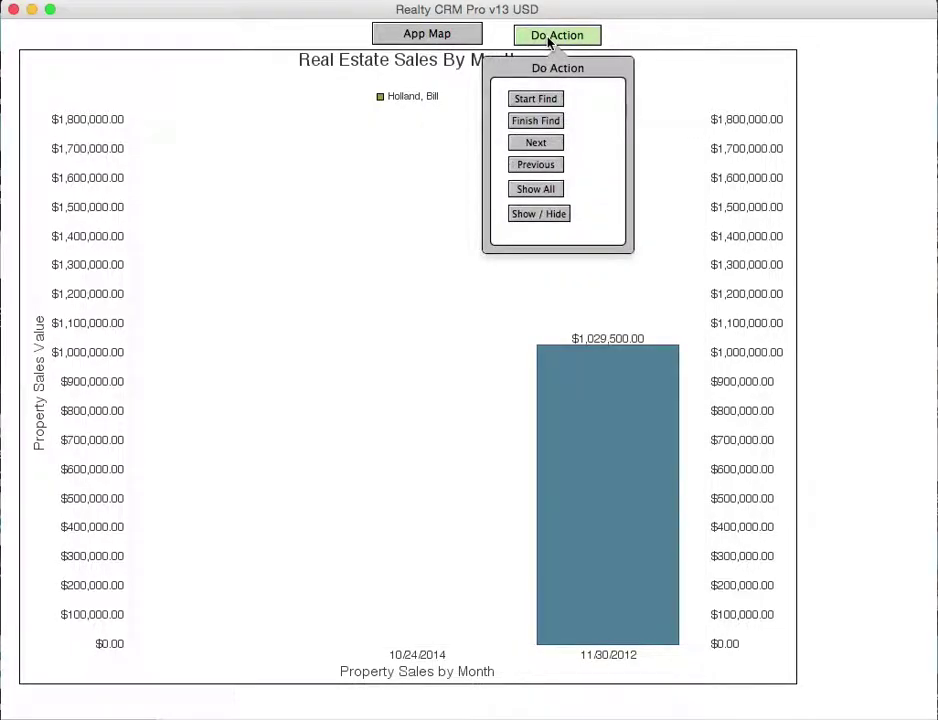
click(448, 35)
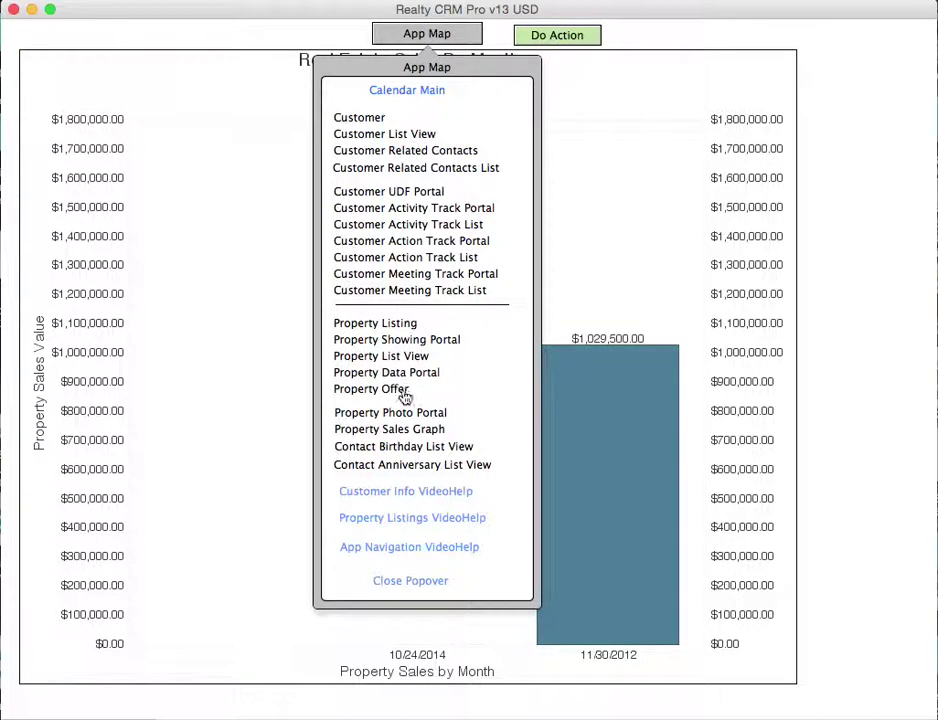
Open the Contact Birthday List View and bring the App Map back up.
click(385, 451)
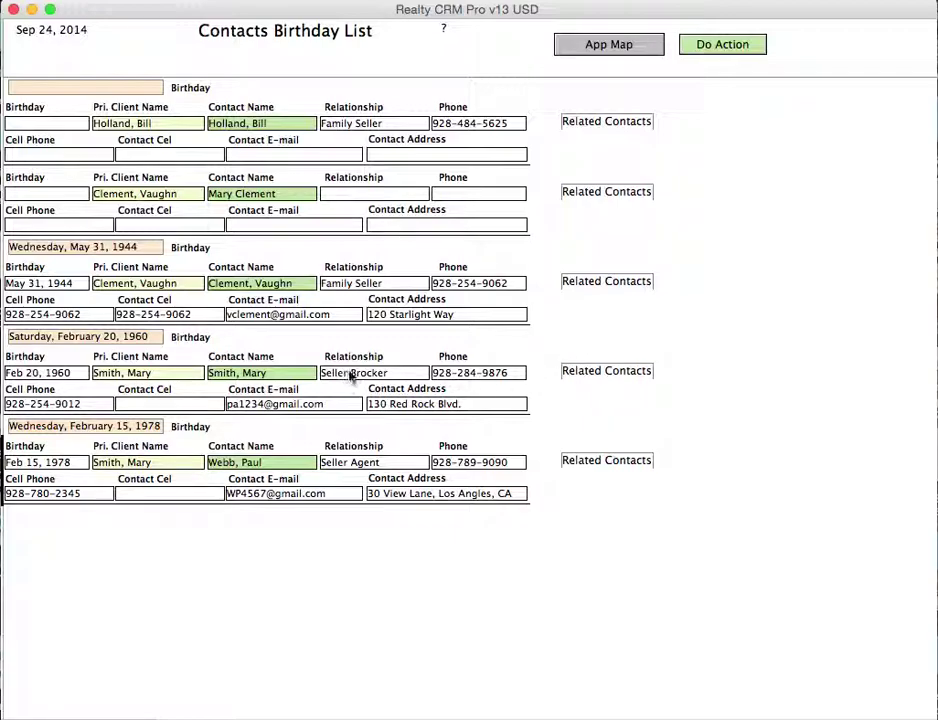
click(597, 46)
Switch to the Contact Anniversary List of five contacts and reopen the App Map.
click(590, 483)
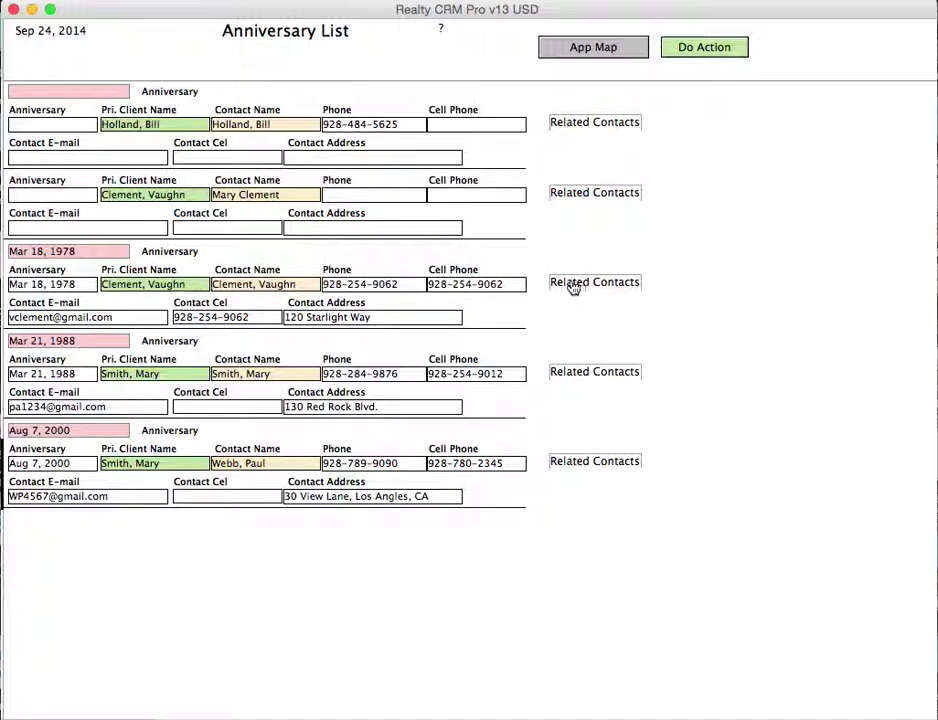
click(597, 50)
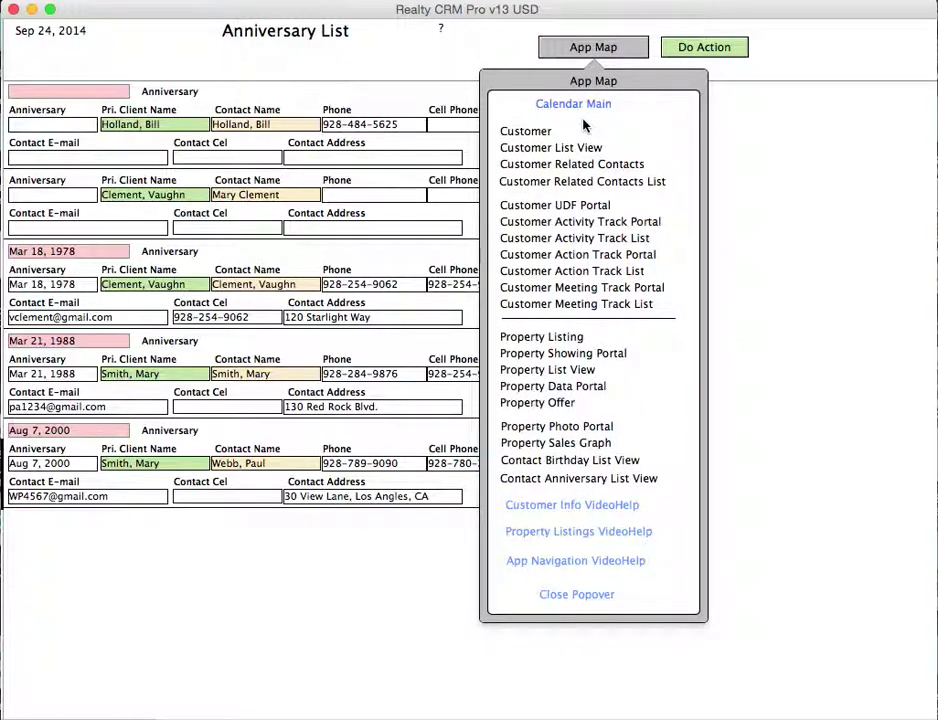
click(578, 108)
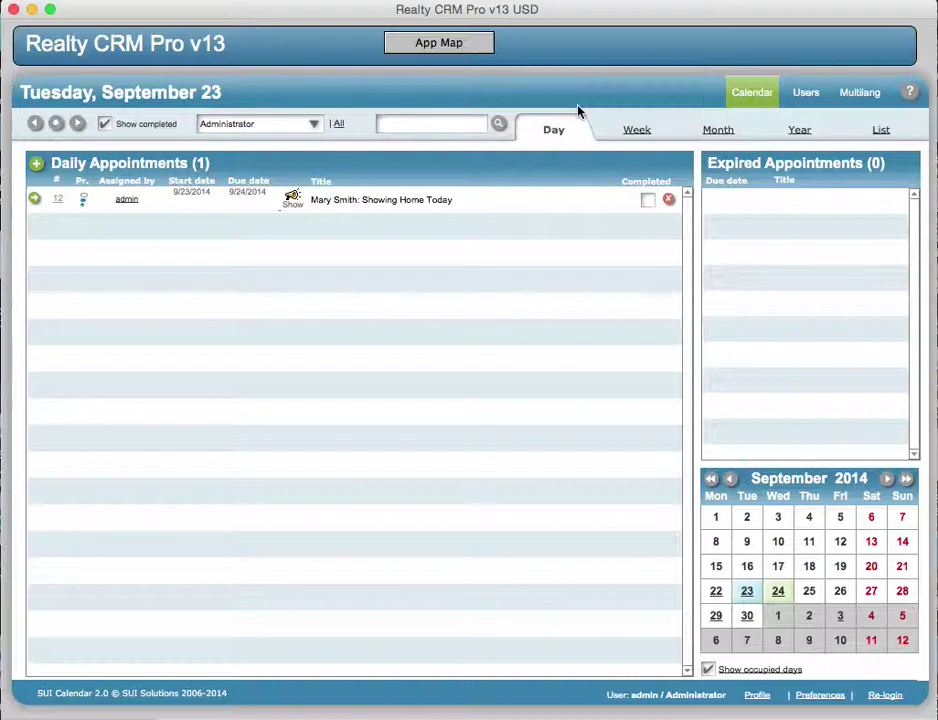